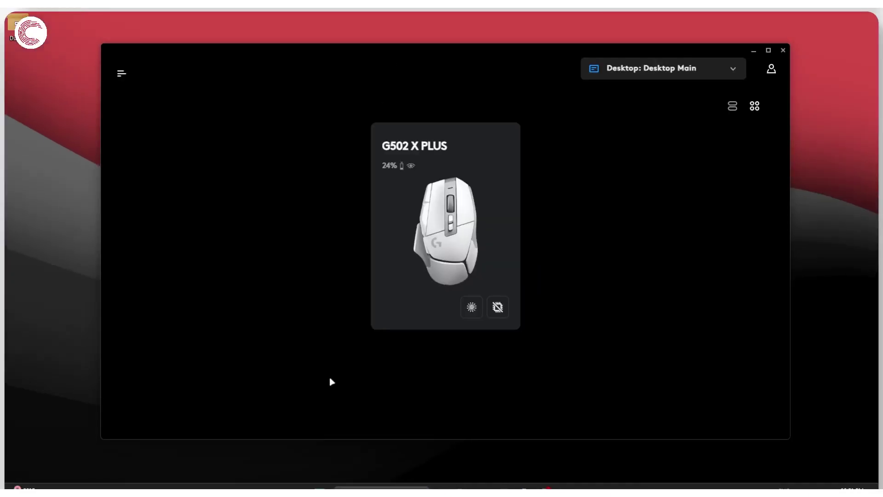
Filter Task Manager for 'G HUB' and end the G HUB background process.
{"action": "left_click", "coordinate": [272, 20]}
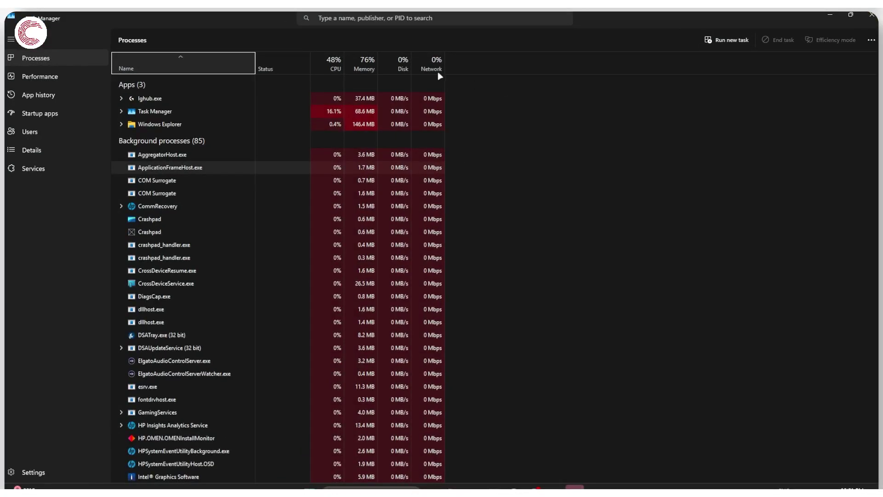
{"action": "left_click", "coordinate": [414, 25]}
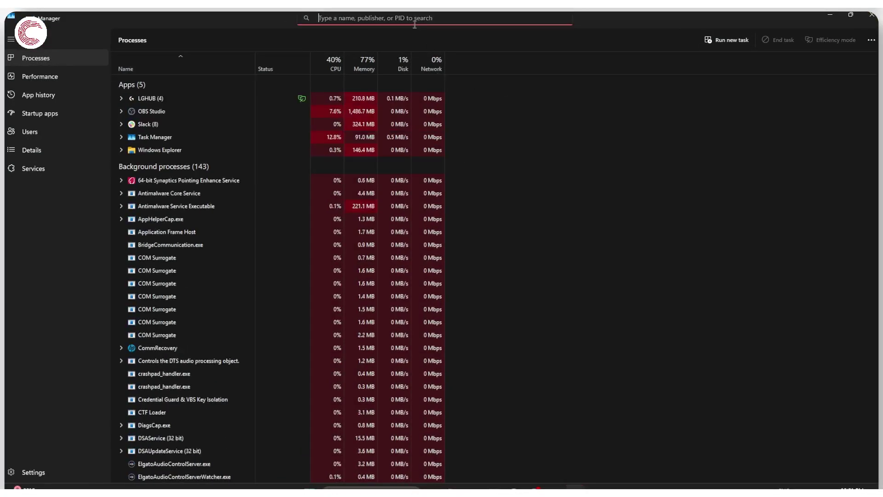
{"action": "type", "text": "G "}
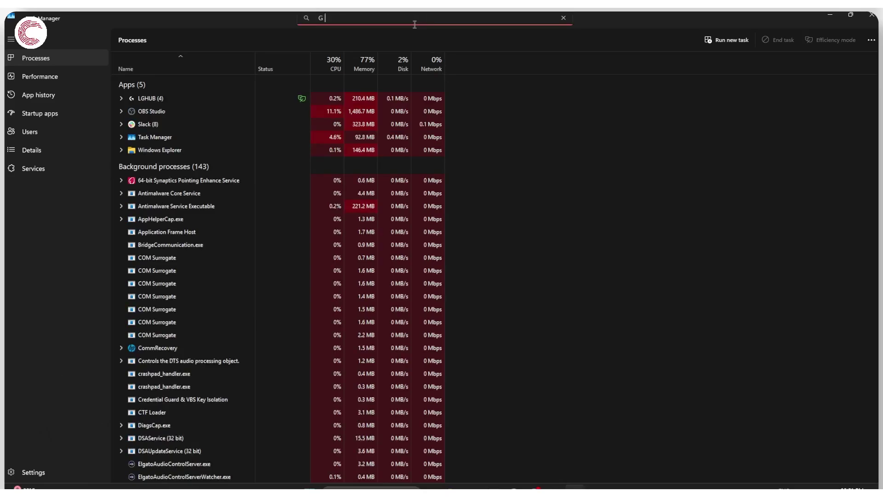
{"action": "type", "text": "HUB"}
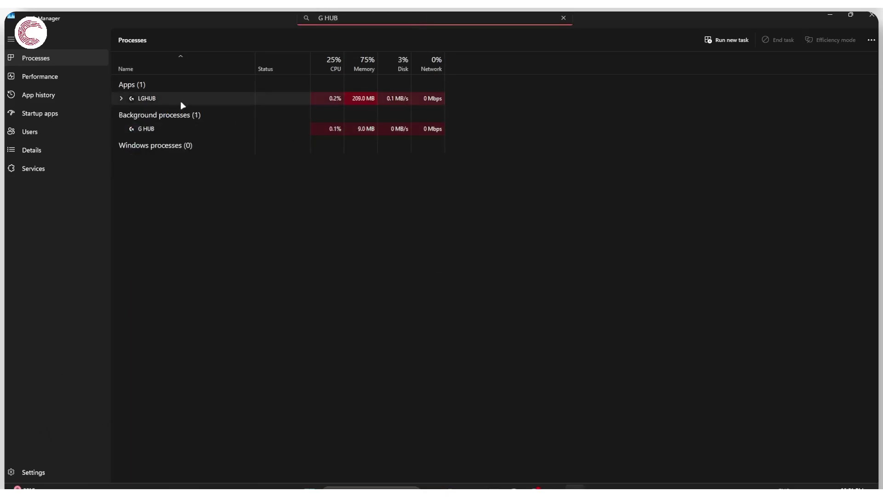
{"action": "left_click", "coordinate": [177, 133]}
{"action": "right_click", "coordinate": [176, 134]}
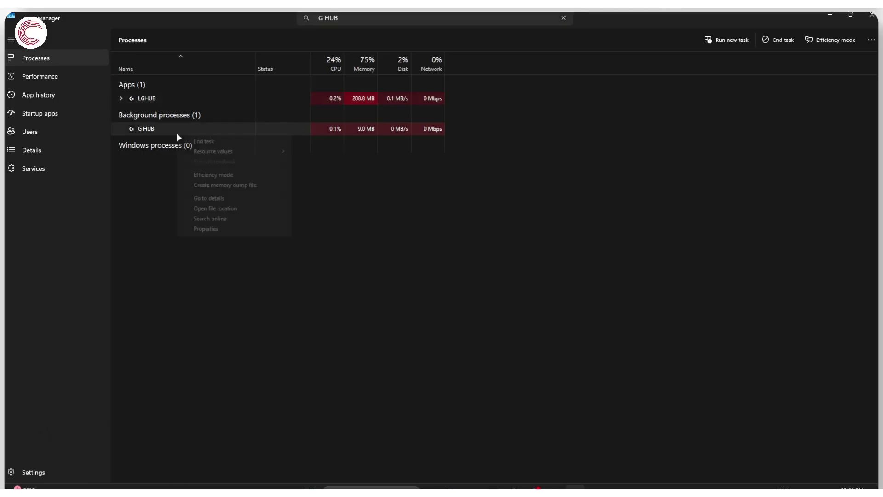
{"action": "left_click", "coordinate": [212, 142]}
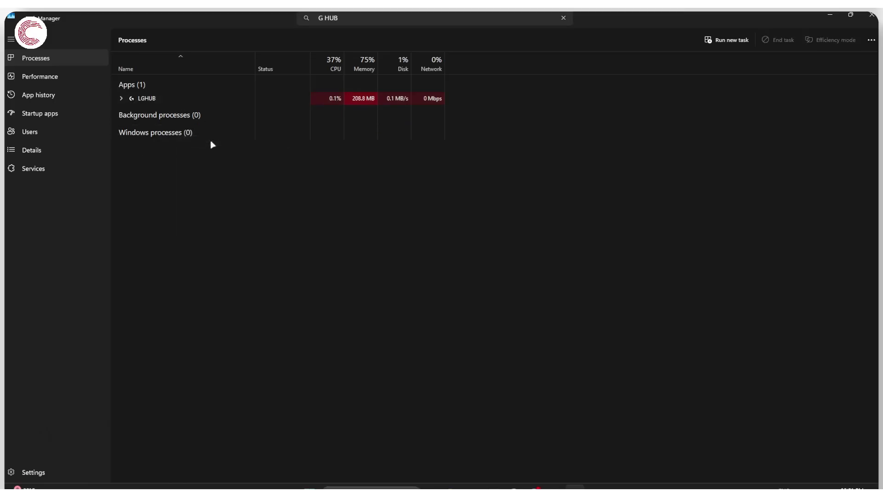
End the LGHUB app task along with its child processes.
{"action": "right_click", "coordinate": [187, 98]}
{"action": "left_click", "coordinate": [211, 105]}
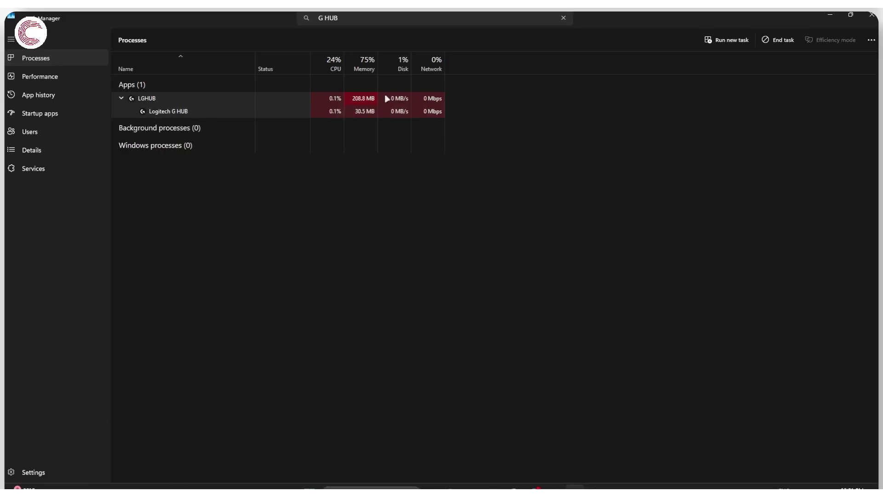
{"action": "right_click", "coordinate": [157, 97]}
{"action": "left_click", "coordinate": [186, 122]}
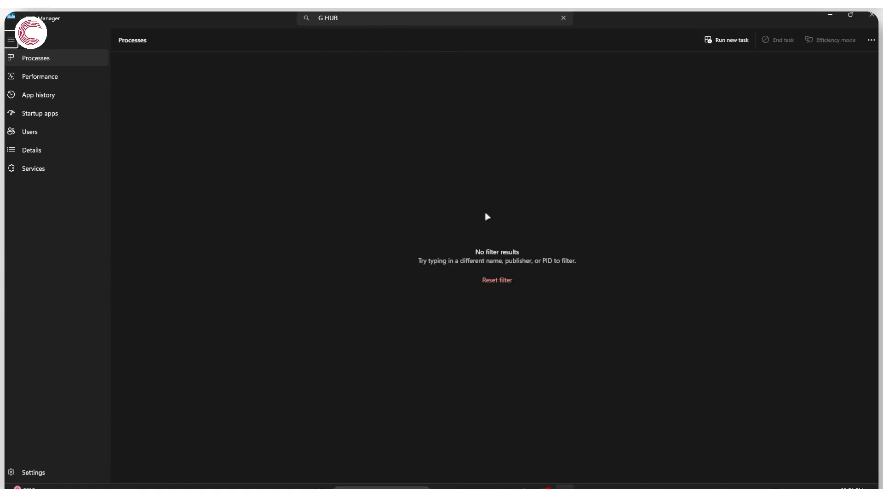
Shrink Task Manager to a window and relaunch Logitech G HUB from Start search.
{"action": "left_click", "coordinate": [847, 18]}
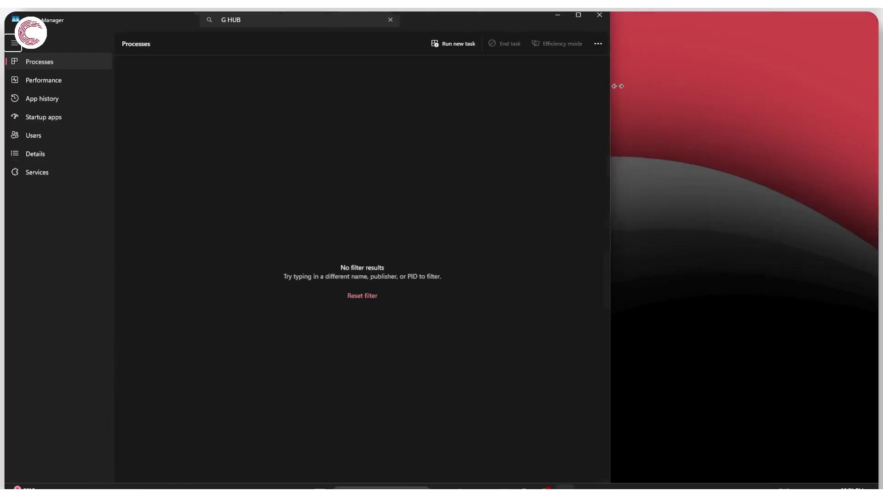
{"action": "left_click_drag", "start_coordinate": [488, 13], "coordinate": [575, 59]}
{"action": "key", "text": "super"}
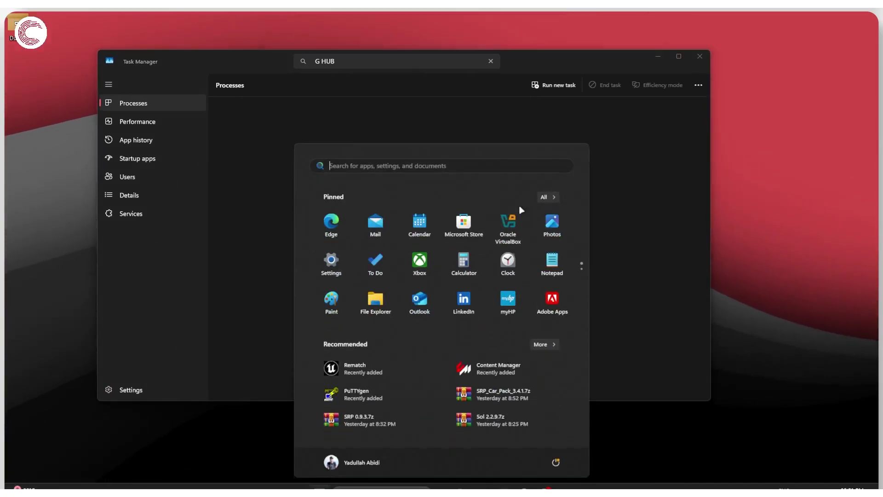
{"action": "type", "text": "g hub"}
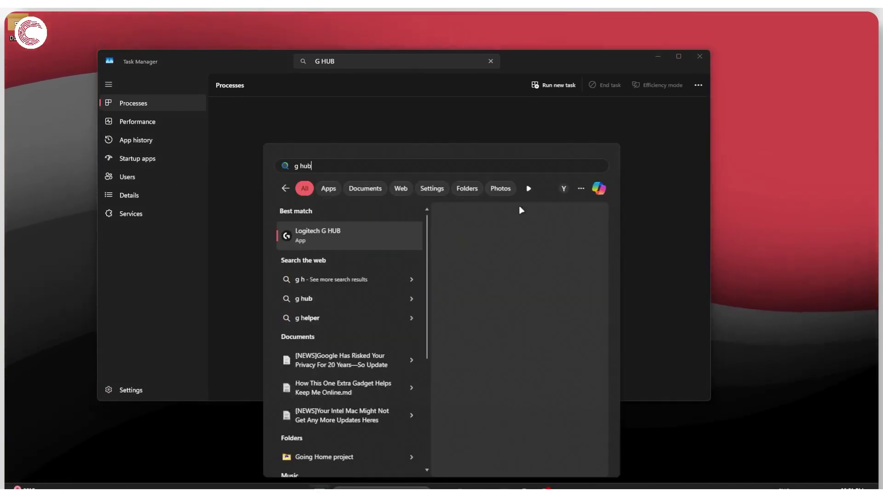
{"action": "left_click", "coordinate": [320, 235]}
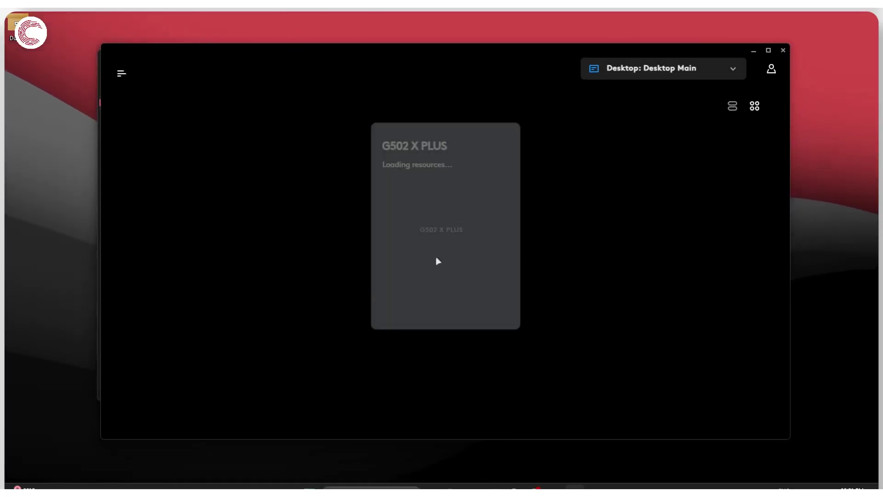
Close G HUB, end its leftover background process in Task Manager, and bring up Run.
{"action": "left_click", "coordinate": [777, 54]}
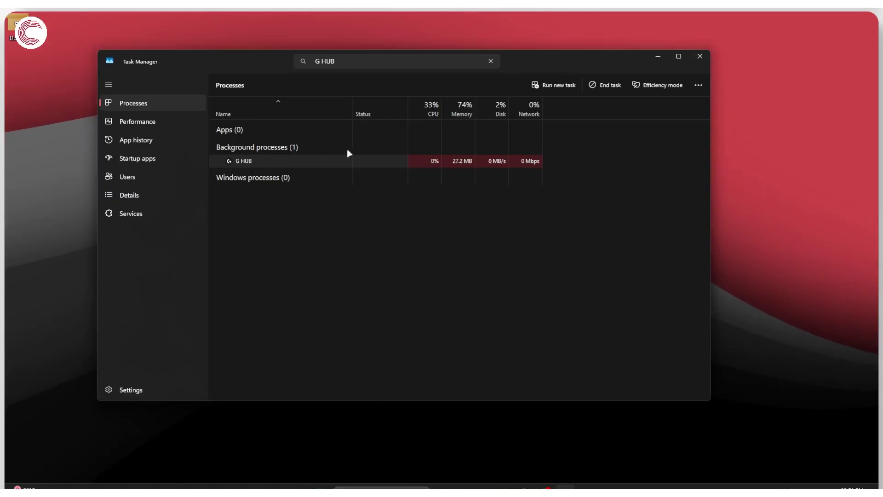
{"action": "right_click", "coordinate": [276, 164]}
{"action": "left_click", "coordinate": [363, 172]}
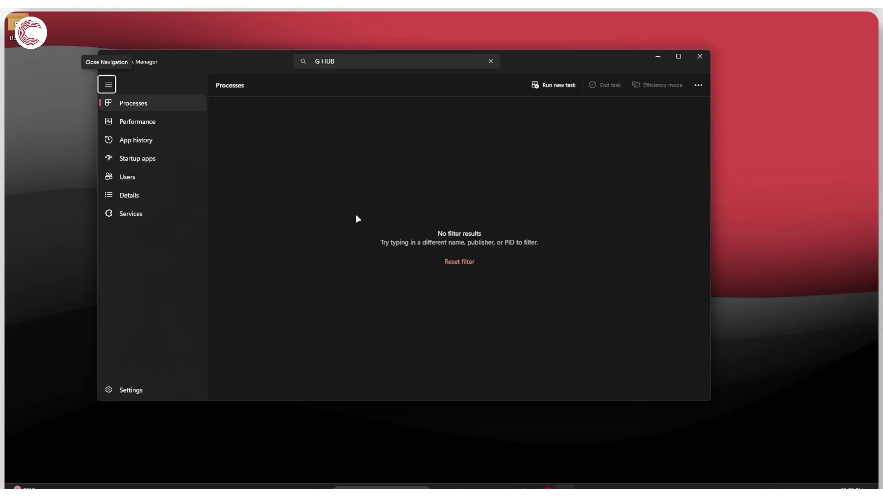
{"action": "key", "text": "super+r"}
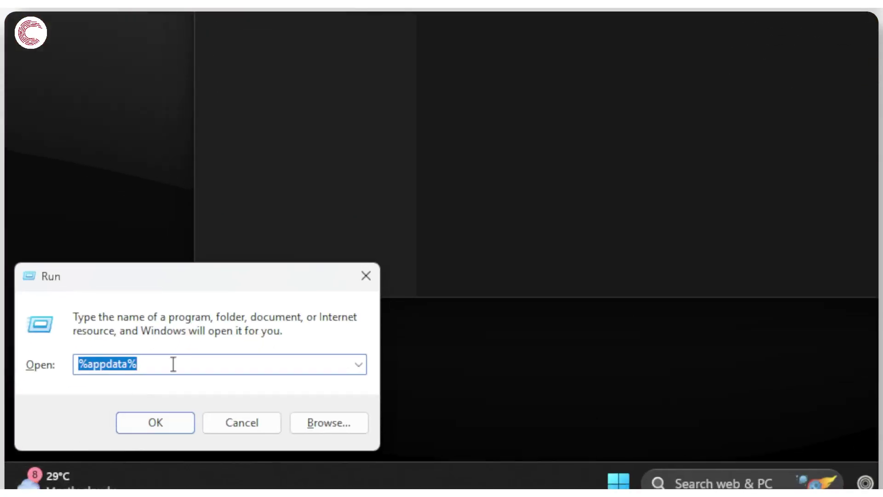
Open %appdata% and delete the G HUB folder from the Roaming folder.
{"action": "left_click", "coordinate": [86, 433]}
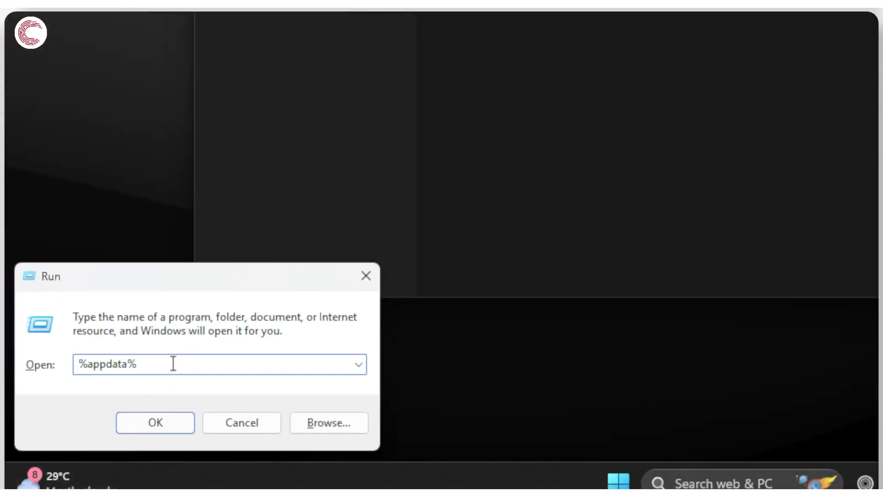
{"action": "left_click", "coordinate": [153, 424]}
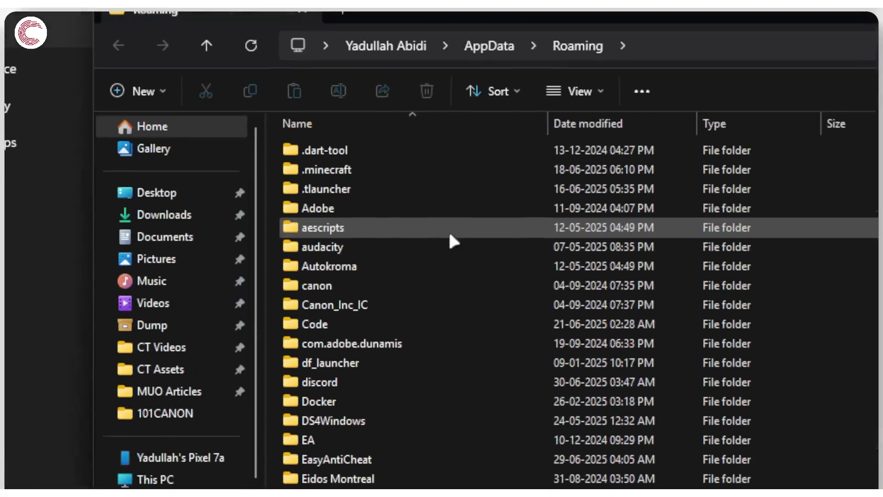
{"action": "scroll", "coordinate": [449, 331], "scroll_direction": "down", "scroll_amount": 2}
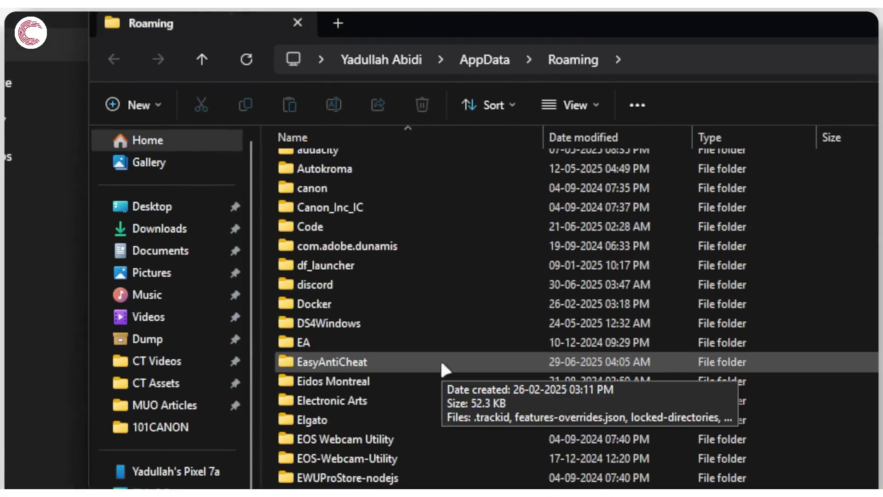
{"action": "scroll", "coordinate": [442, 363], "scroll_direction": "down", "scroll_amount": 3}
{"action": "left_click", "coordinate": [389, 327]}
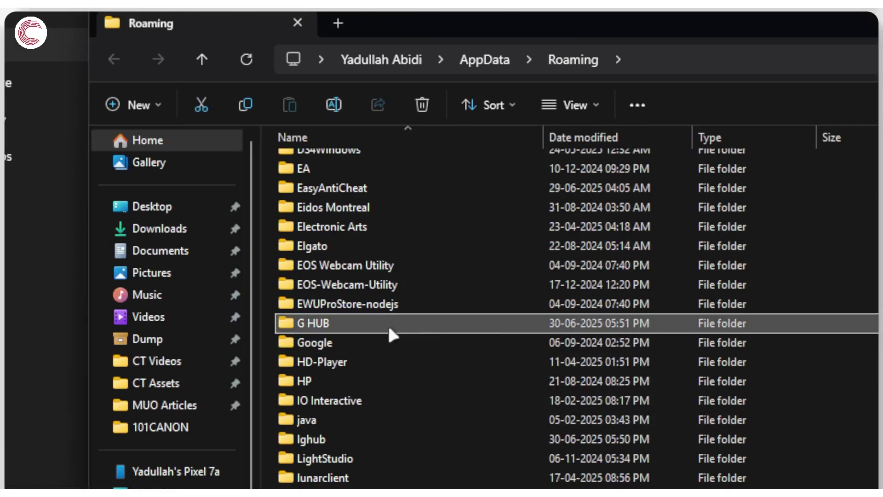
{"action": "right_click", "coordinate": [388, 321]}
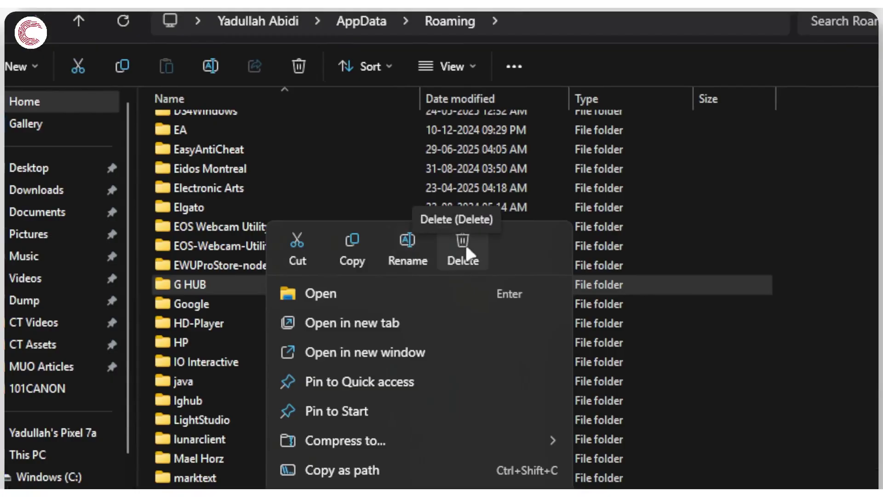
{"action": "left_click", "coordinate": [228, 298]}
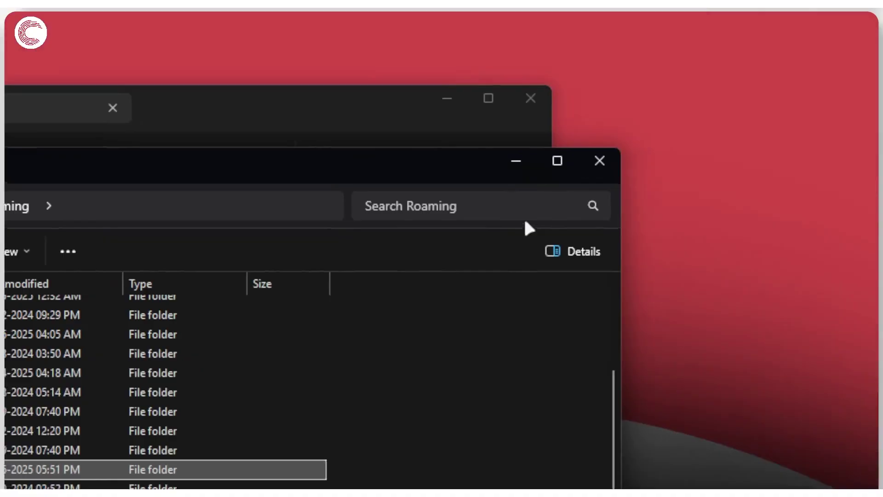
Close File Explorer and relaunch Logitech G HUB by searching 'g hub' in Start.
{"action": "left_click", "coordinate": [584, 176]}
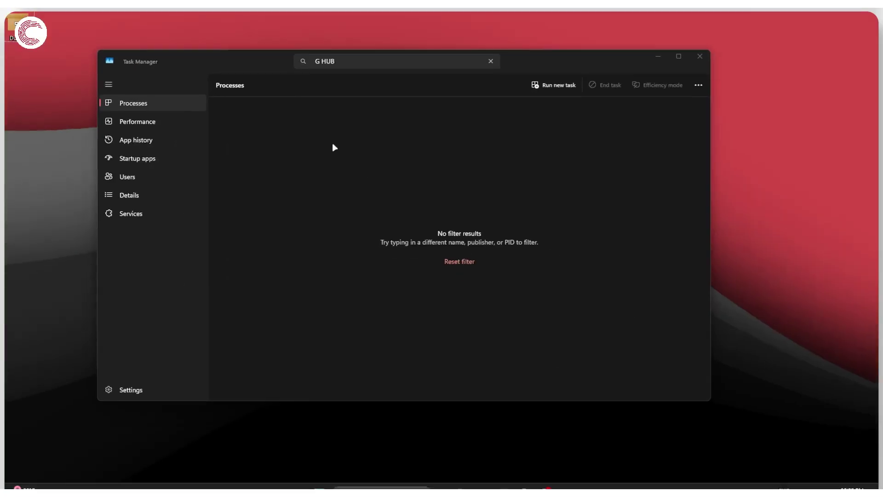
{"action": "key", "text": "super"}
{"action": "type", "text": "g h"}
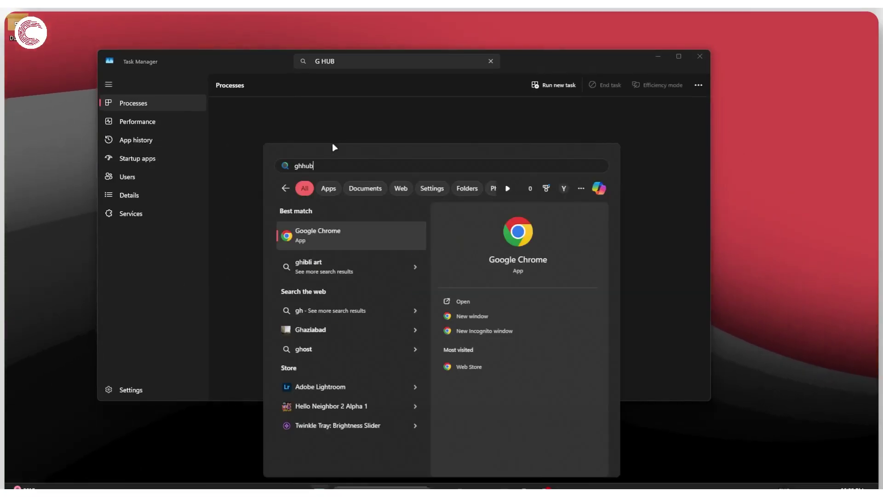
{"action": "type", "text": "ub"}
{"action": "key", "text": "Return"}
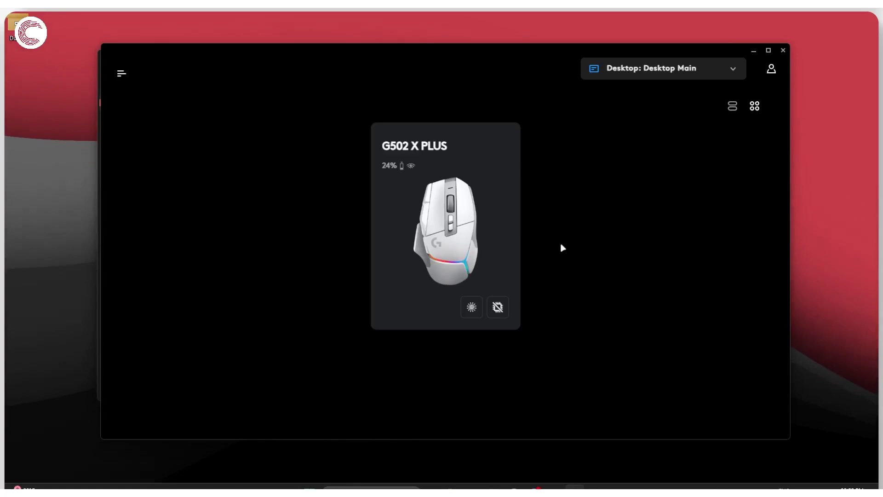
Launch Microsoft Store maximized and search it for 'media player'.
{"action": "key", "text": "super"}
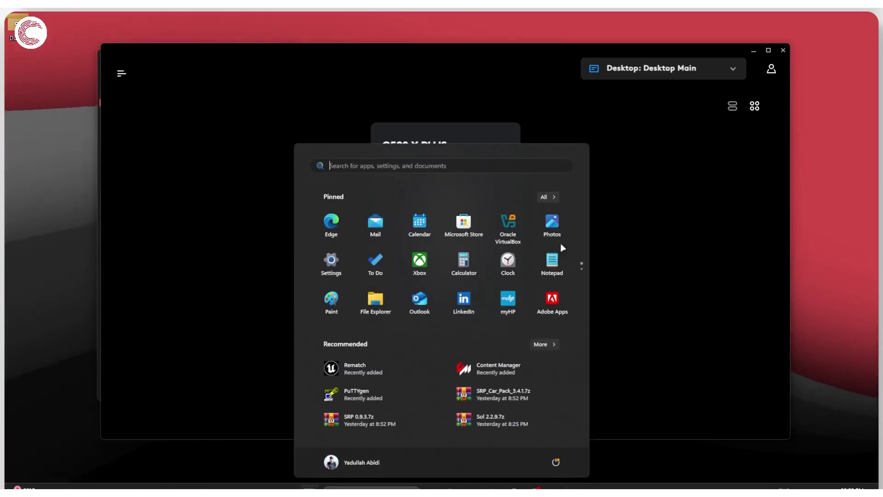
{"action": "key", "text": "super"}
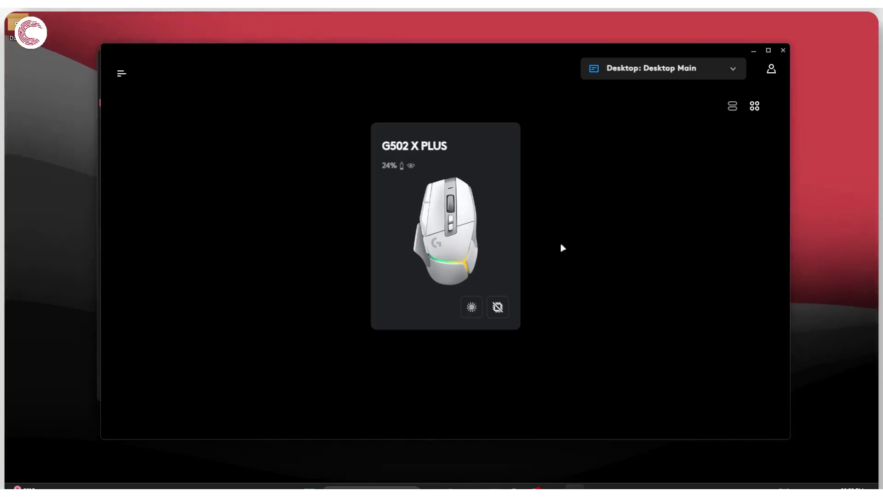
{"action": "key", "text": "super"}
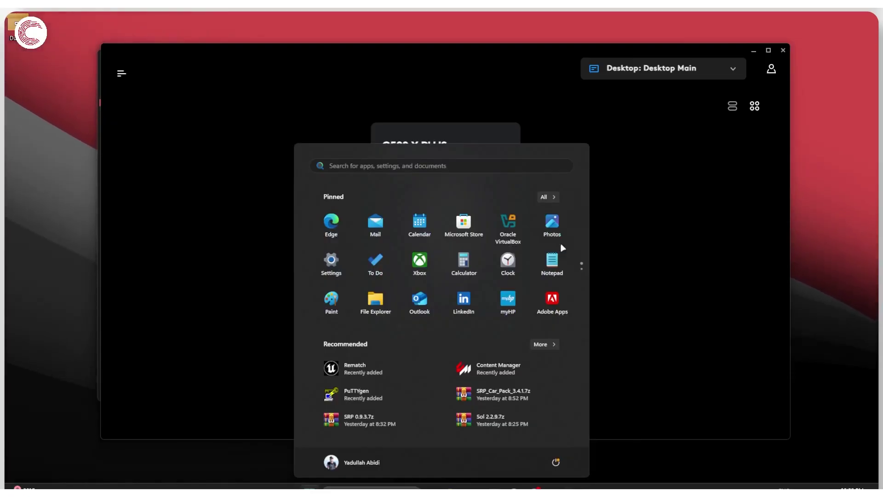
{"action": "left_click", "coordinate": [462, 224]}
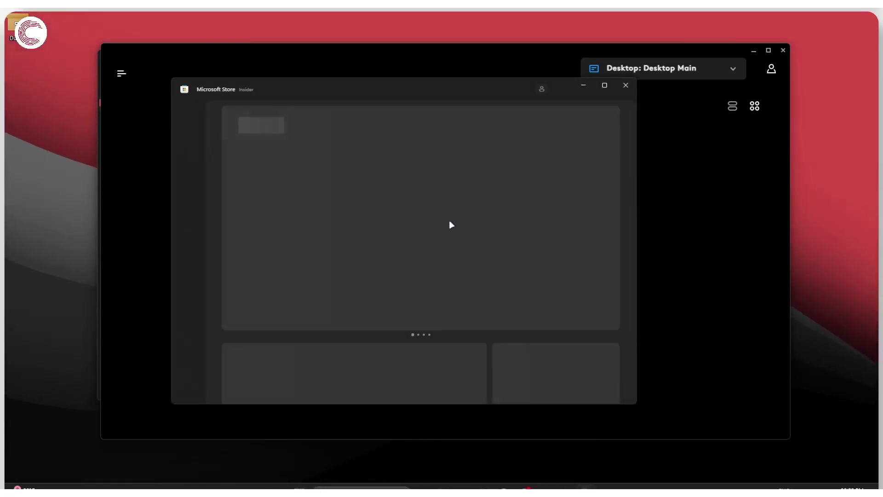
{"action": "left_click", "coordinate": [604, 85]}
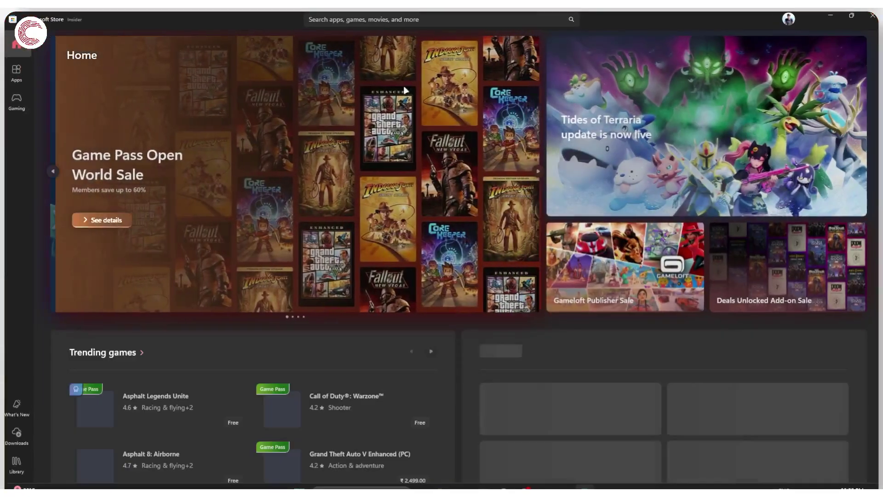
{"action": "left_click", "coordinate": [428, 19]}
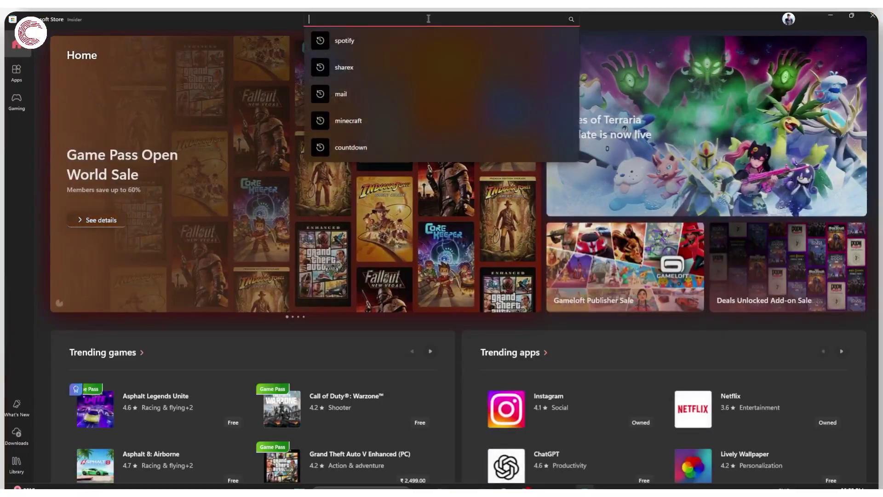
{"action": "type", "text": "media plaer"}
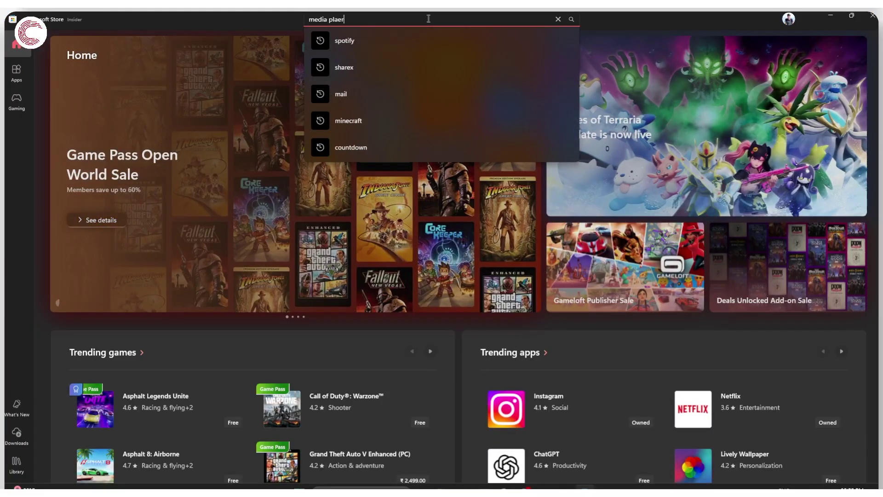
{"action": "key", "text": "BackSpace"}
{"action": "key", "text": "BackSpace"}
{"action": "type", "text": "yuer"}
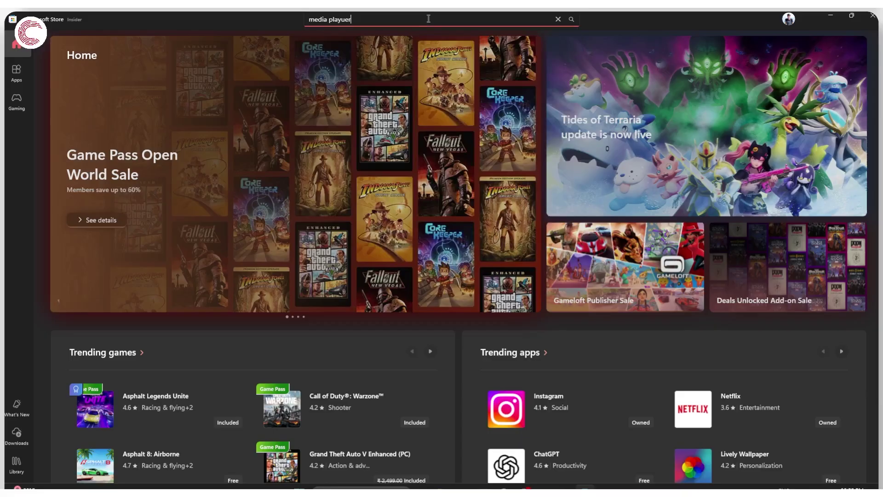
{"action": "type", "text": "er"}
{"action": "key", "text": "Return"}
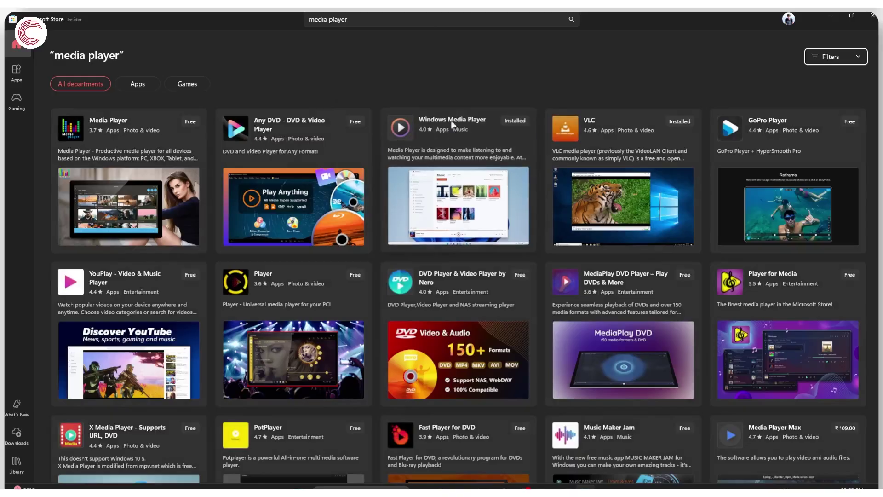
Check the Windows Media Player store page shows it installed, then close Microsoft Store.
{"action": "mouse_move", "coordinate": [455, 128]}
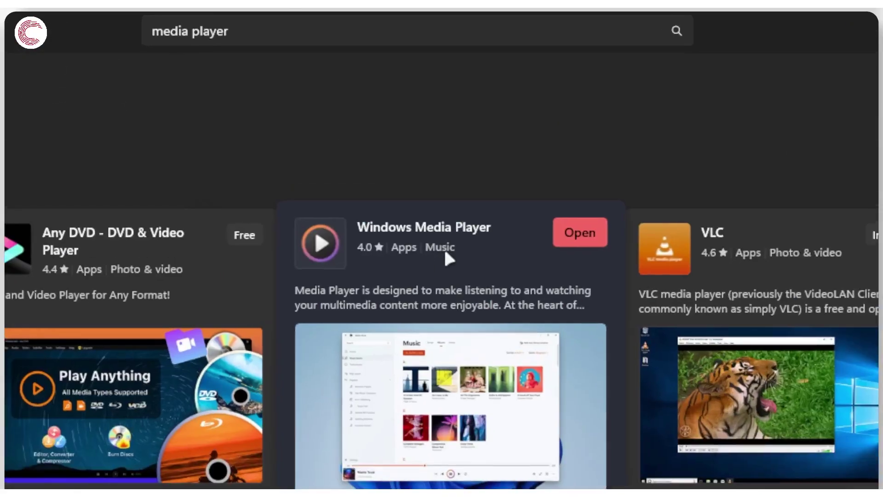
{"action": "left_click", "coordinate": [455, 127]}
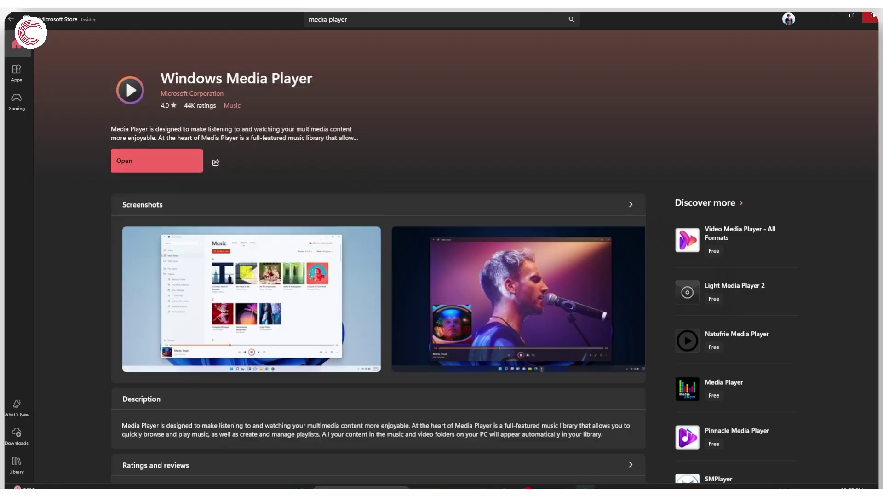
{"action": "left_click", "coordinate": [870, 15]}
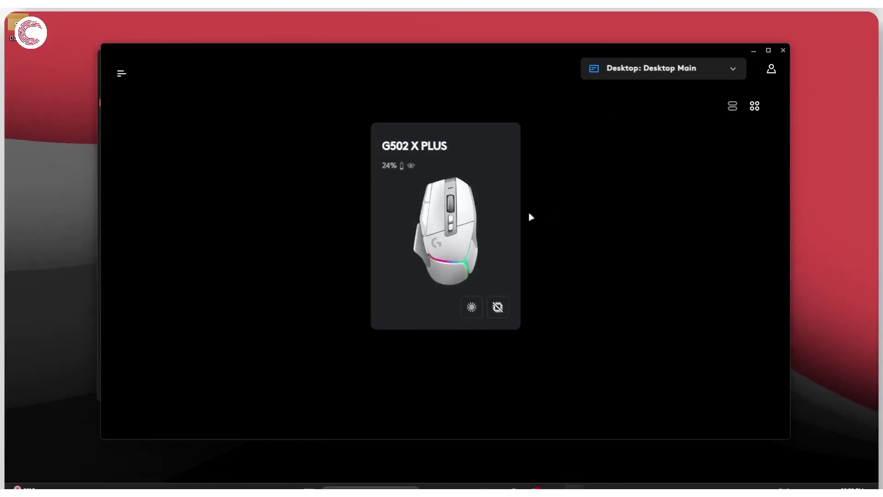